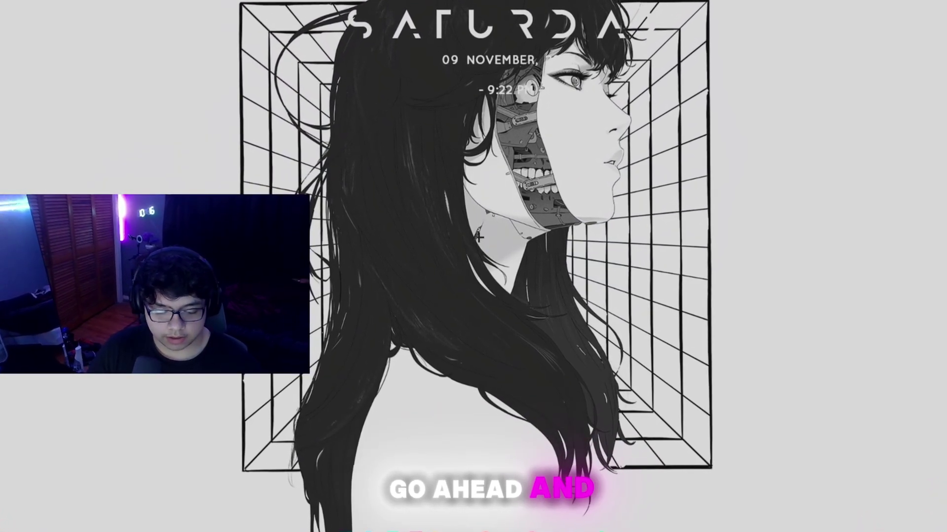
Step: Launch the Epic Games Launcher from a Start menu search for 'epic'
{"action": "key", "text": "super"}
{"action": "type", "text": "epic"}
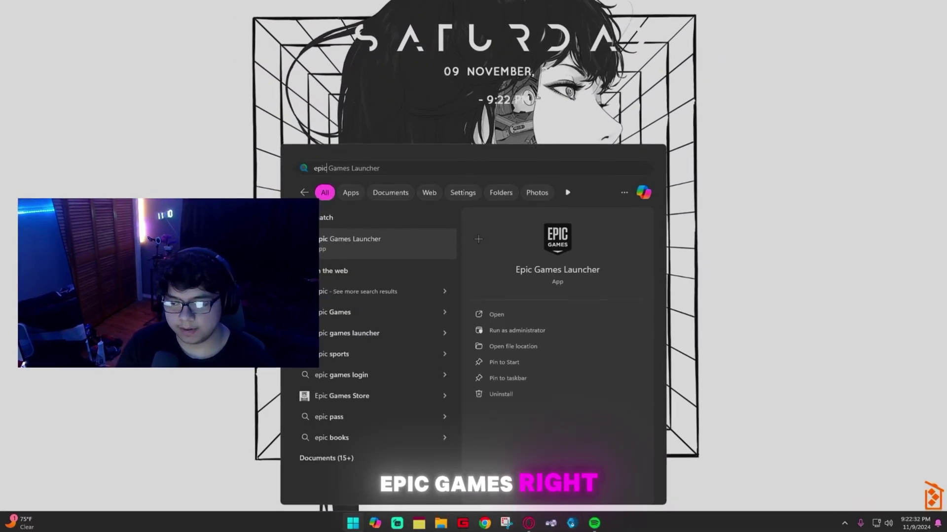
{"action": "key", "text": "Return"}
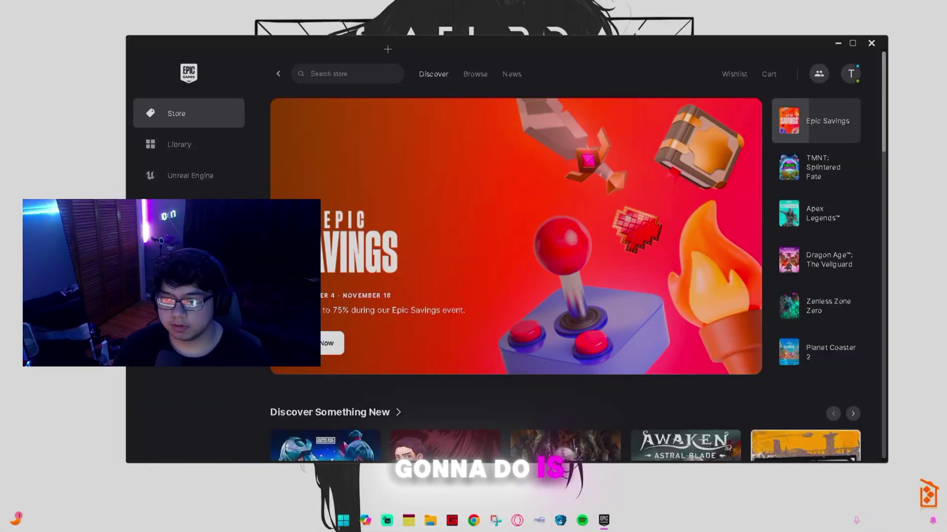
Step: In the Library, open Options from Fortnite's three-dot menu to show its installation components
{"action": "left_click", "coordinate": [180, 144]}
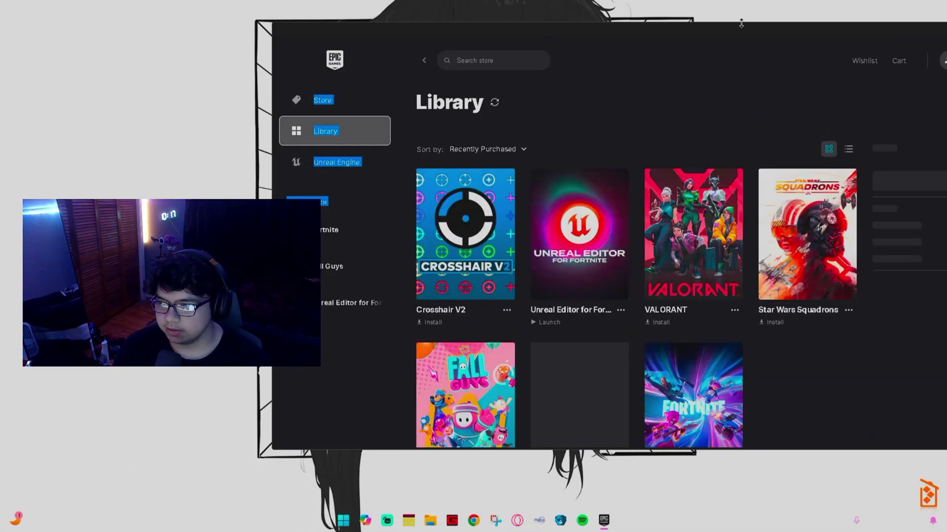
{"action": "scroll", "coordinate": [730, 305], "scroll_direction": "down", "scroll_amount": 4}
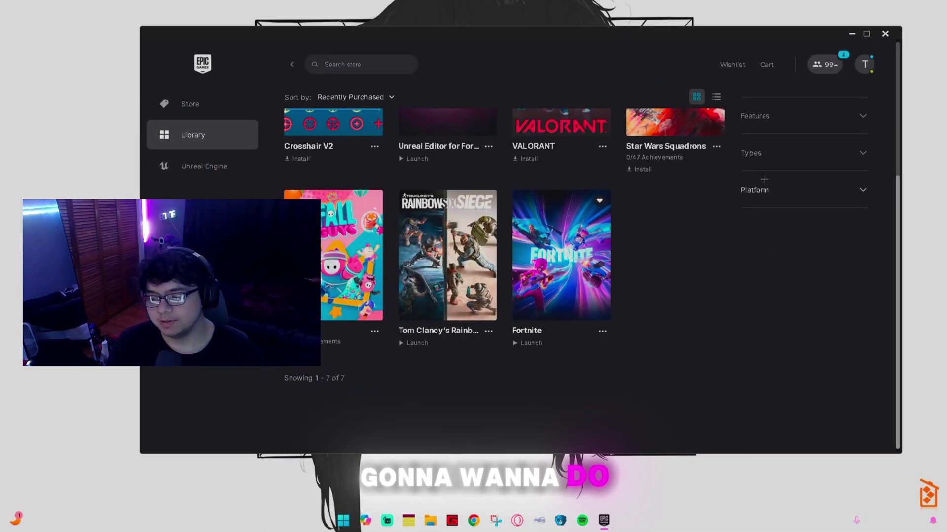
{"action": "left_click", "coordinate": [602, 331]}
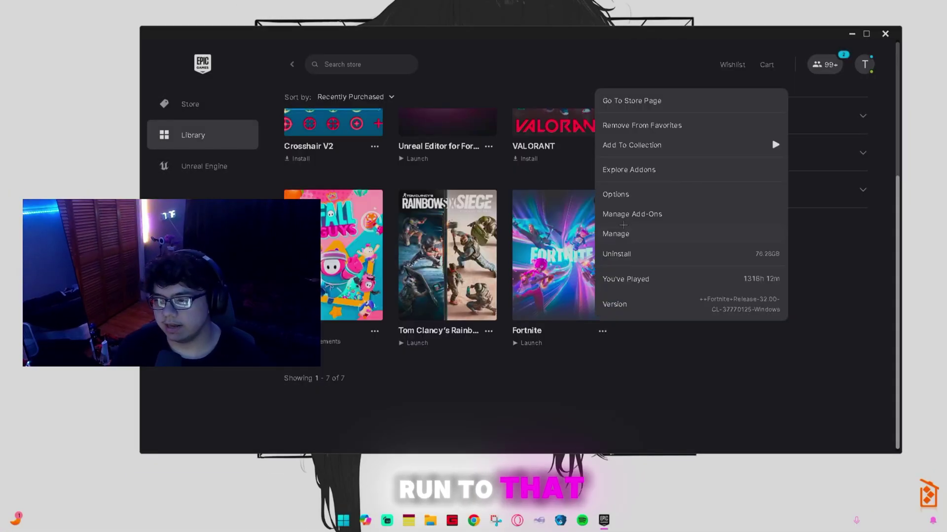
{"action": "left_click", "coordinate": [626, 194]}
{"action": "scroll", "coordinate": [603, 199], "scroll_direction": "down", "scroll_amount": 3}
Step: Review Fortnite's component list, leave High Resolution Textures unchecked, and apply
{"action": "left_click_drag", "start_coordinate": [679, 232], "coordinate": [695, 157]}
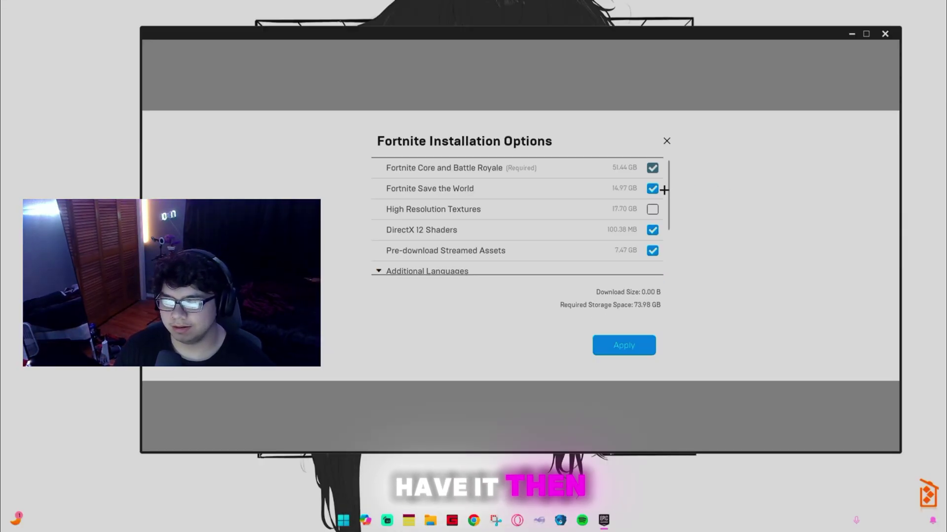
{"action": "scroll", "coordinate": [669, 192], "scroll_direction": "down", "scroll_amount": 1}
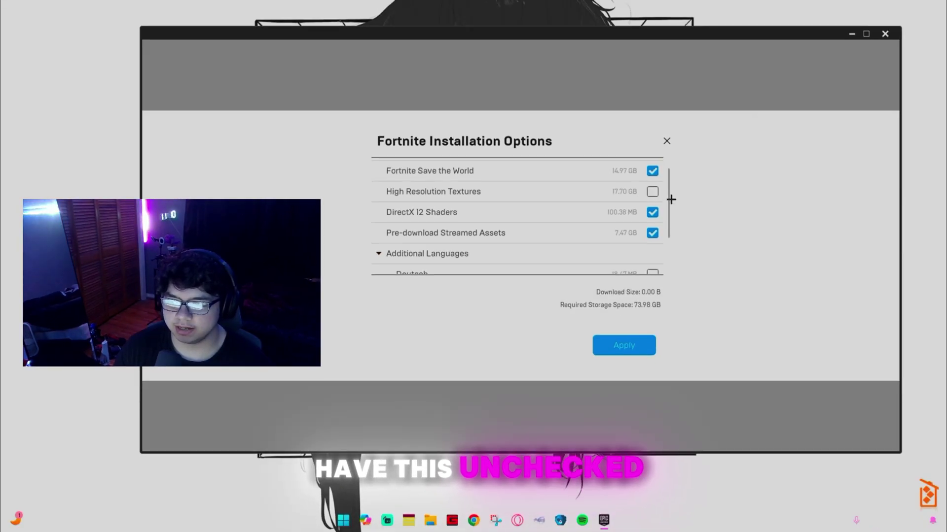
{"action": "scroll", "coordinate": [671, 200], "scroll_direction": "down", "scroll_amount": 1}
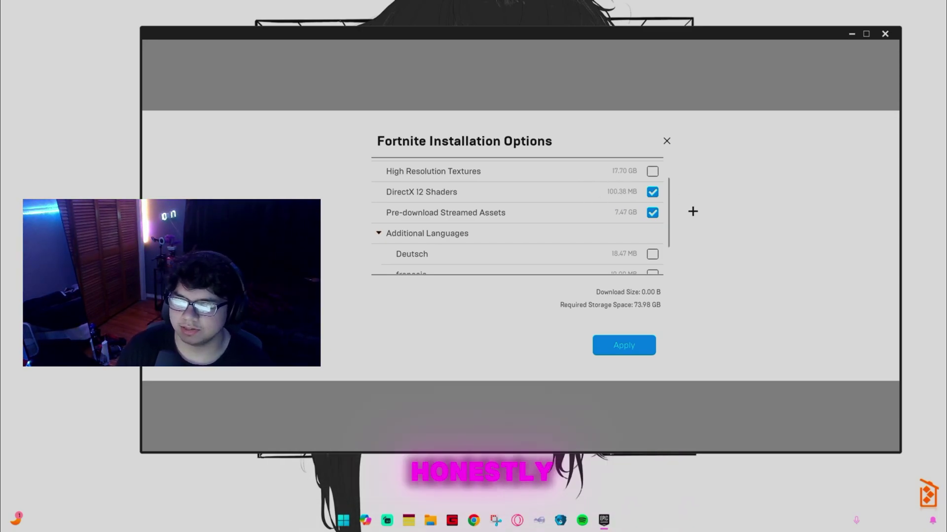
{"action": "scroll", "coordinate": [459, 207], "scroll_direction": "down", "scroll_amount": 1}
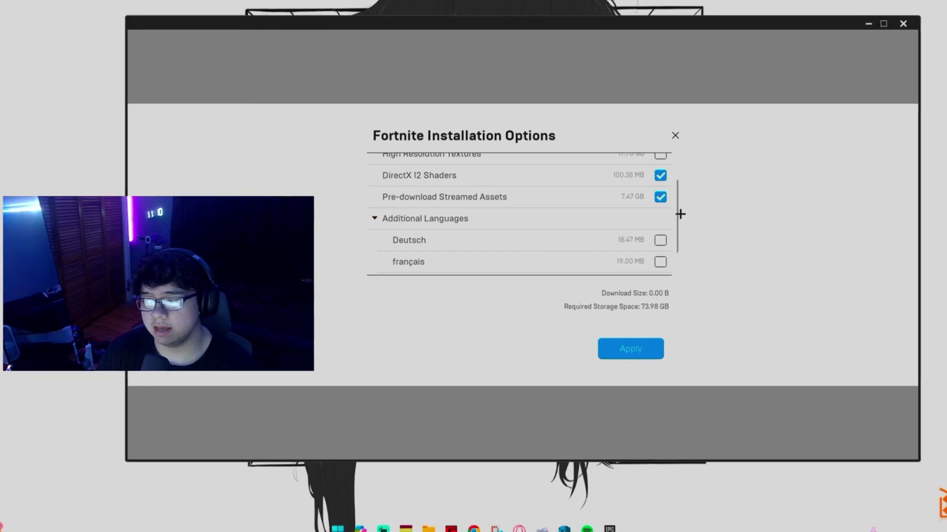
{"action": "scroll", "coordinate": [680, 214], "scroll_direction": "down", "scroll_amount": 1}
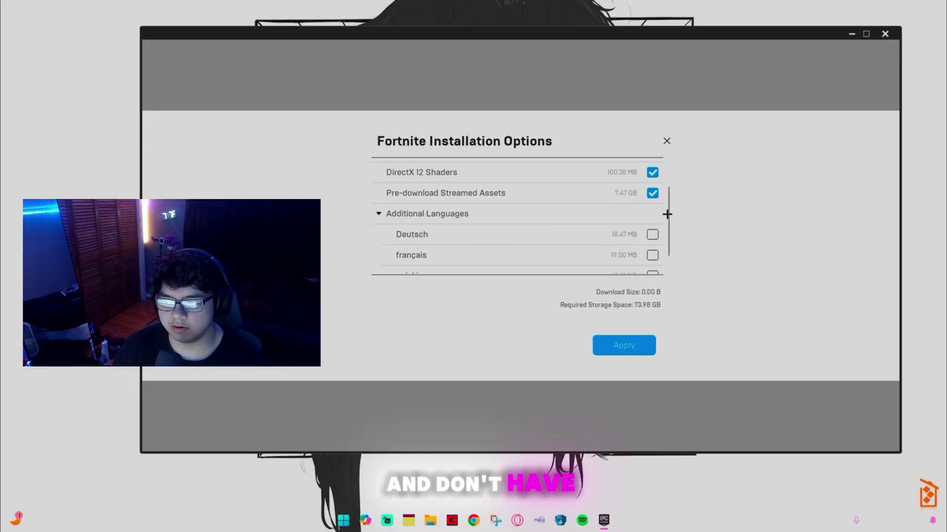
{"action": "scroll", "coordinate": [668, 220], "scroll_direction": "down", "scroll_amount": 1}
{"action": "scroll", "coordinate": [668, 220], "scroll_direction": "up", "scroll_amount": 4}
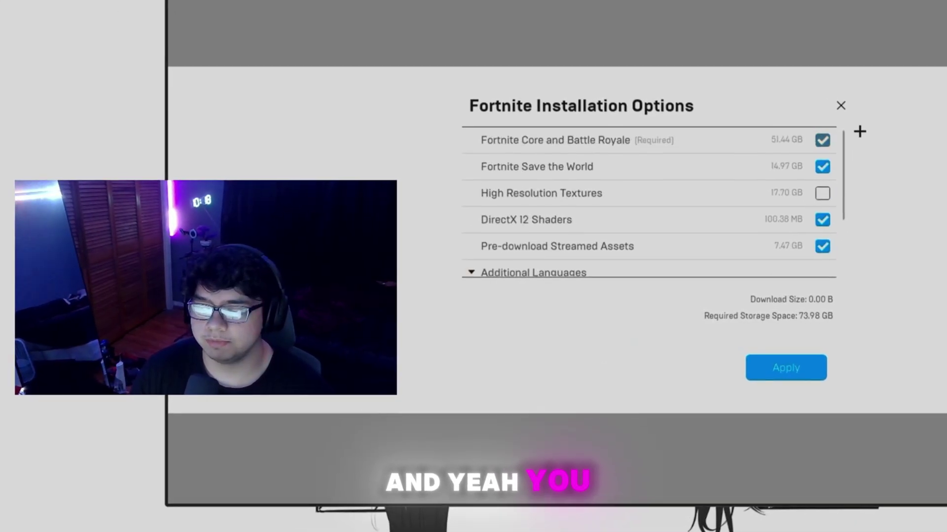
{"action": "left_click", "coordinate": [795, 371]}
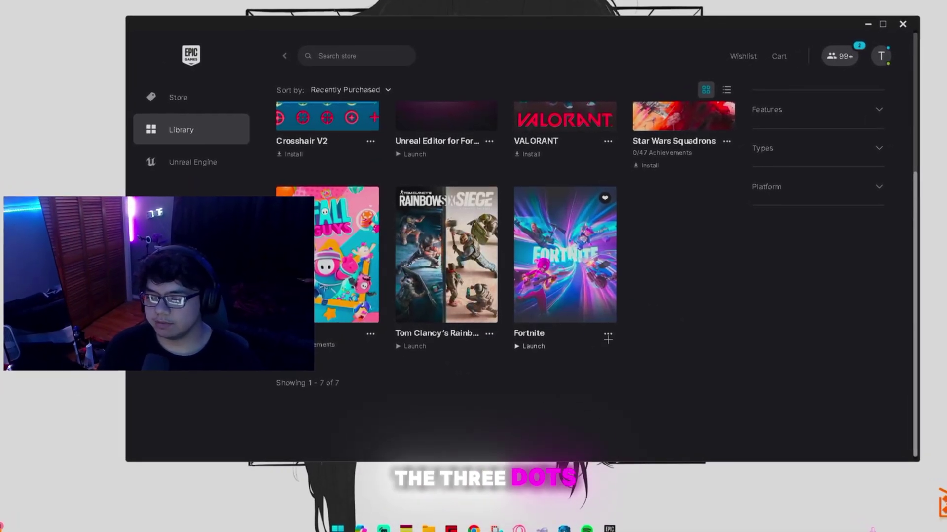
Step: Open Fortnite's Manage settings and select the text in the Launch Options arguments field
{"action": "left_click", "coordinate": [604, 332]}
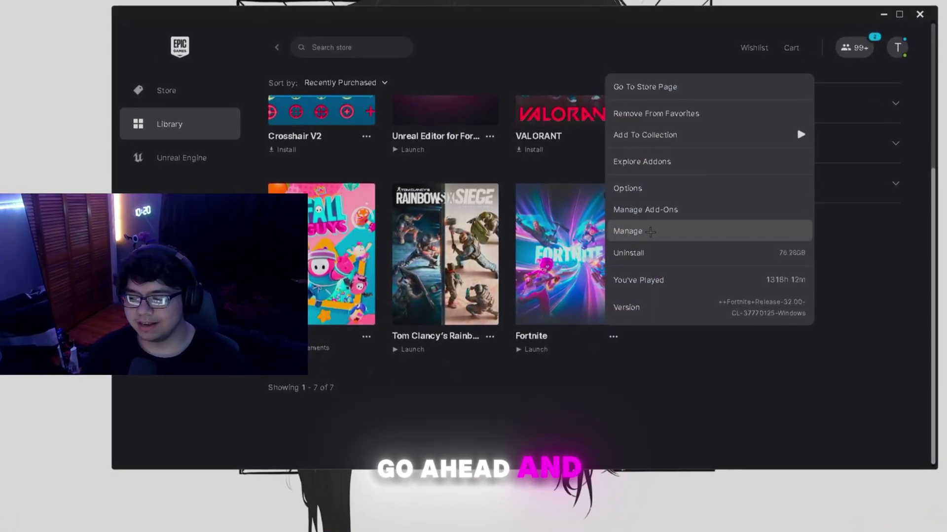
{"action": "left_click", "coordinate": [625, 232]}
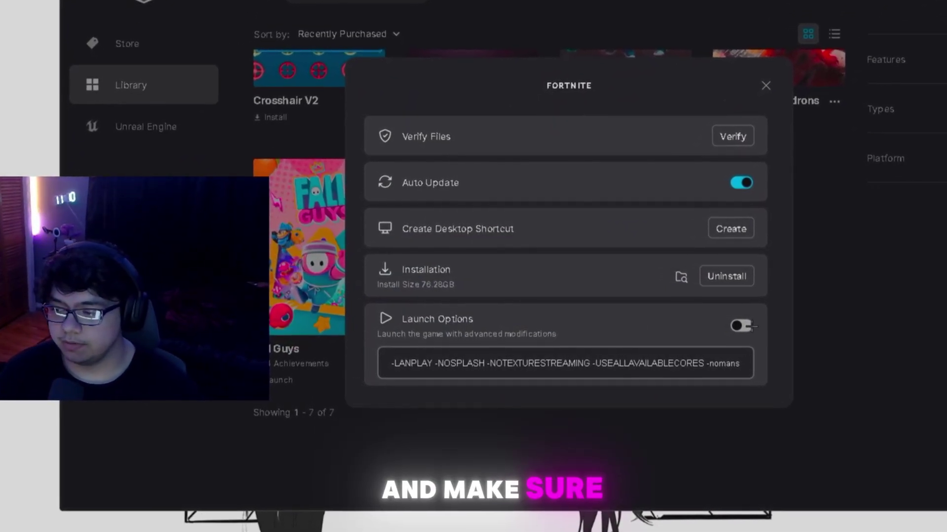
{"action": "left_click_drag", "start_coordinate": [391, 365], "coordinate": [473, 364]}
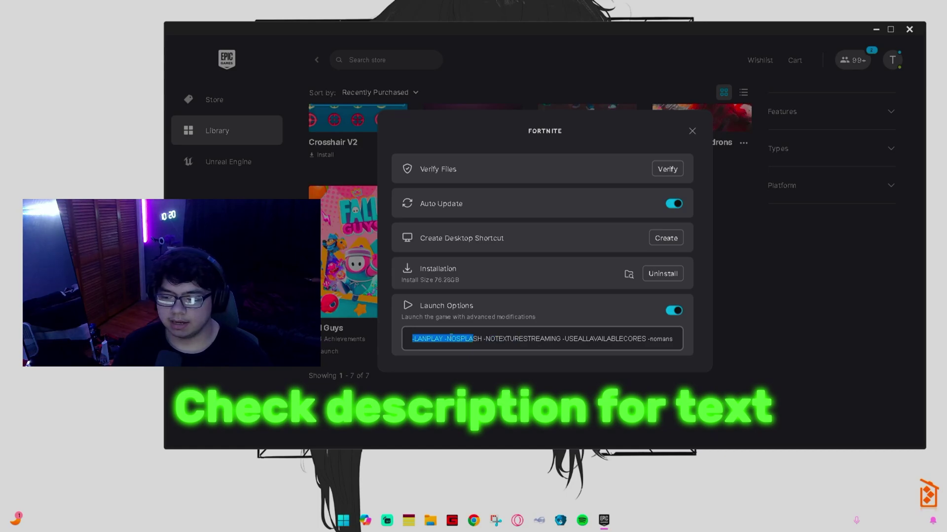
{"action": "left_click_drag", "start_coordinate": [528, 338], "coordinate": [680, 336]}
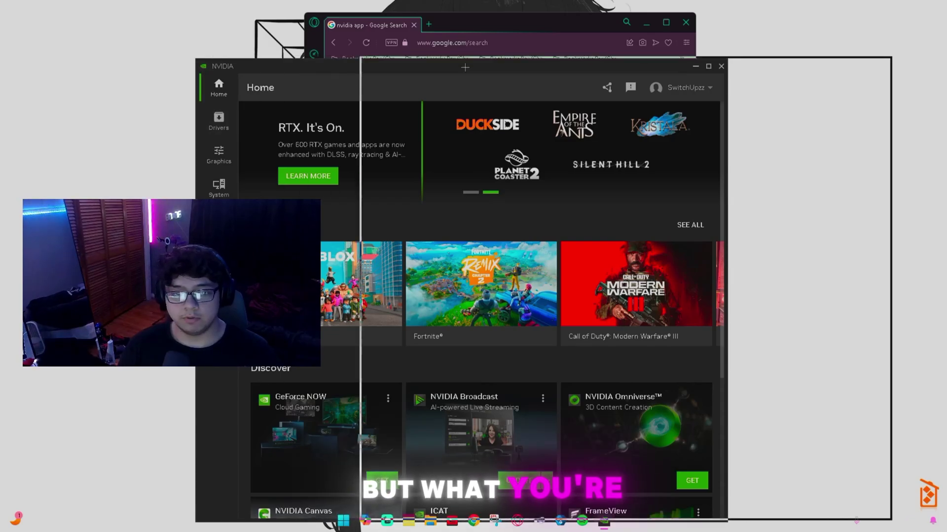
Step: Confirm on the NVIDIA app's Drivers page that Game Ready Driver 566.03 is up to date
{"action": "left_click_drag", "start_coordinate": [464, 67], "coordinate": [477, 64]}
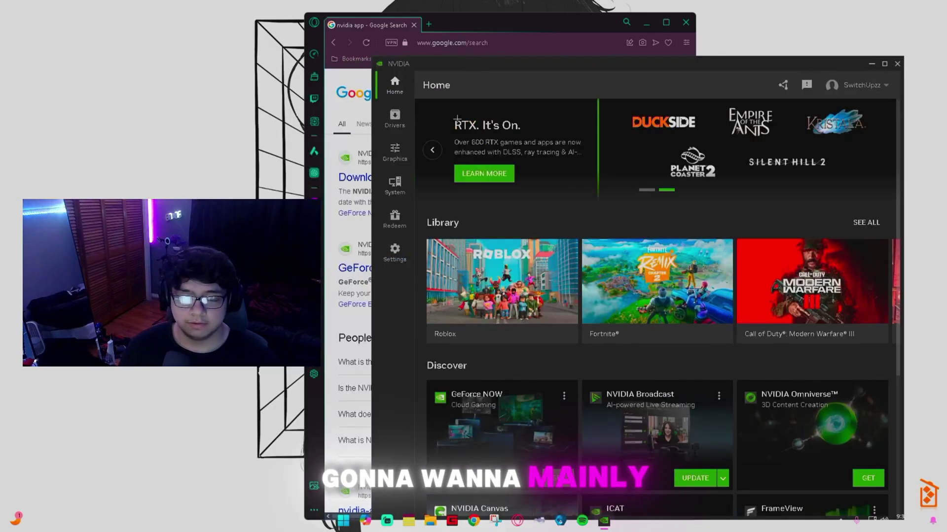
{"action": "left_click", "coordinate": [395, 120]}
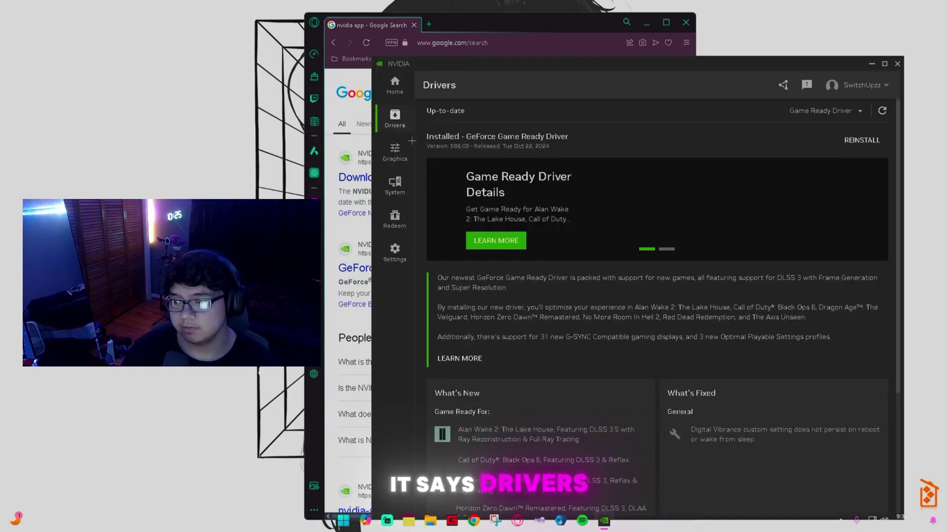
{"action": "left_click_drag", "start_coordinate": [639, 70], "coordinate": [436, 71]}
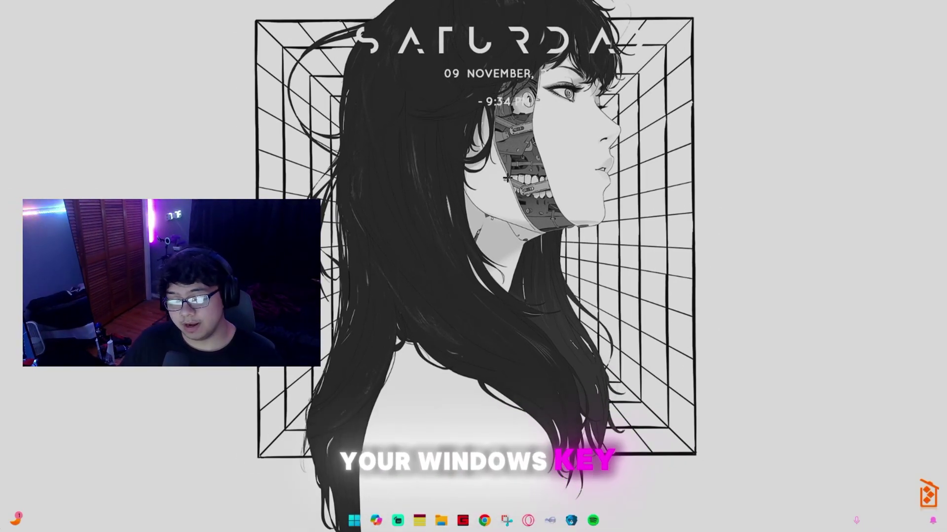
Step: Open Defragment and Optimize Drives via a 'disk' search and optimize C: and the Samsung 870 QVO
{"action": "key", "text": "super"}
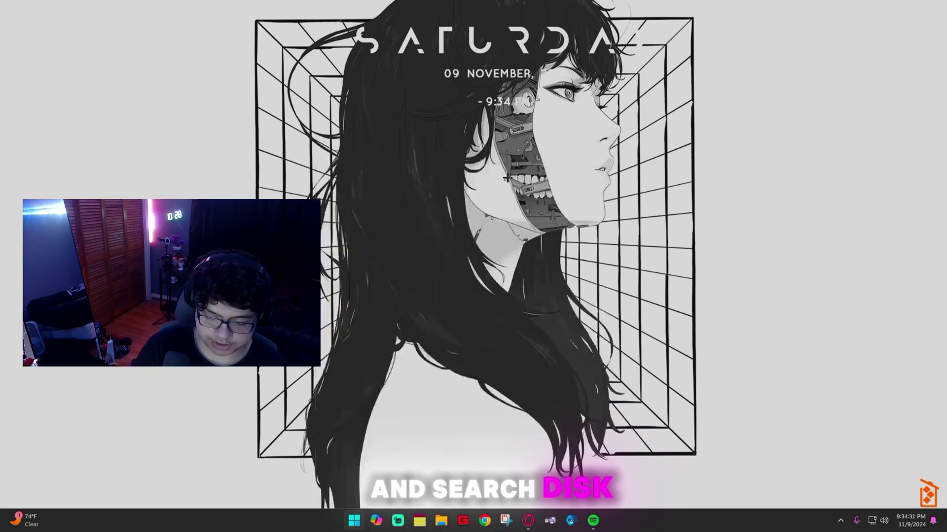
{"action": "type", "text": "disk"}
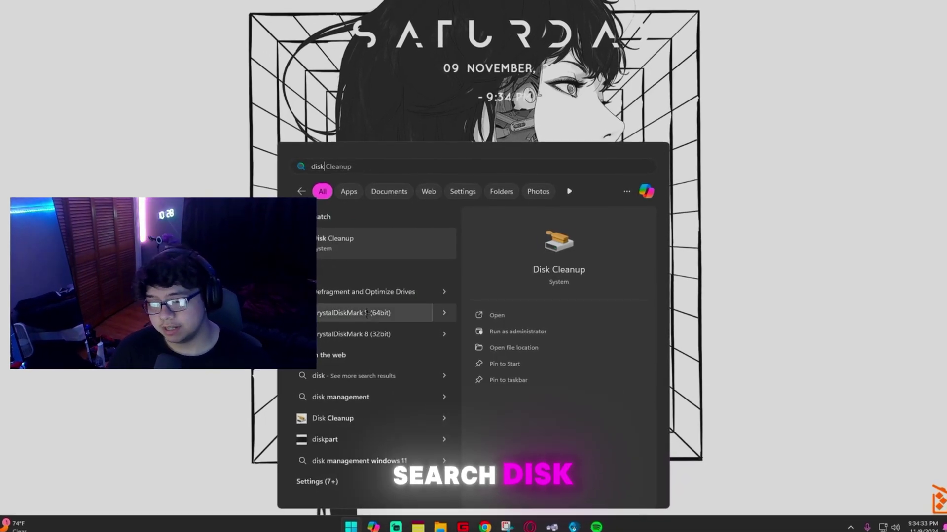
{"action": "left_click", "coordinate": [351, 293]}
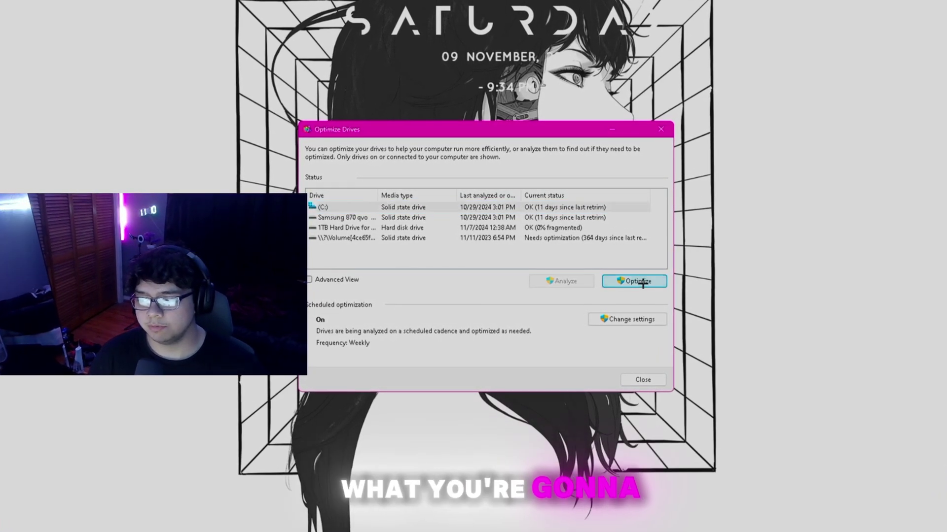
{"action": "left_click", "coordinate": [639, 282]}
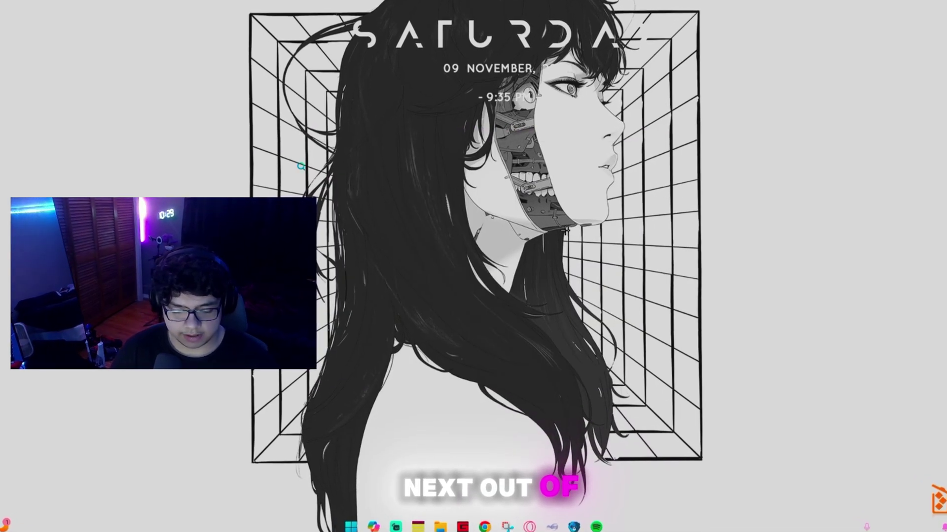
{"action": "key", "text": "super"}
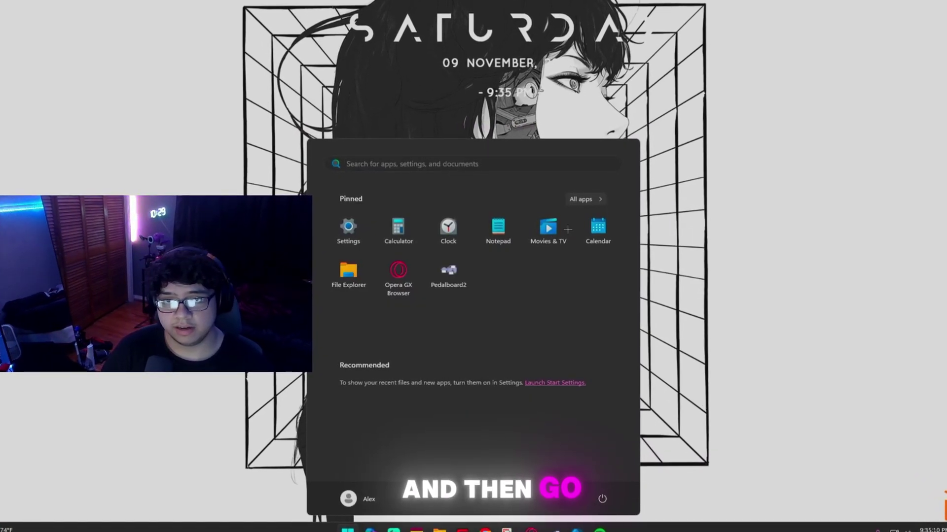
Step: Launch Disk Cleanup and choose drive C:
{"action": "type", "text": "disk"}
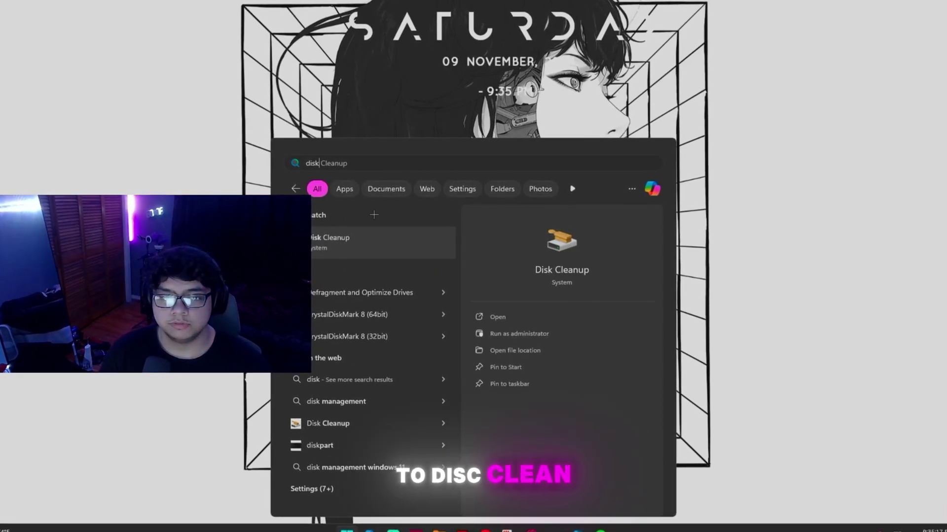
{"action": "key", "text": "Return"}
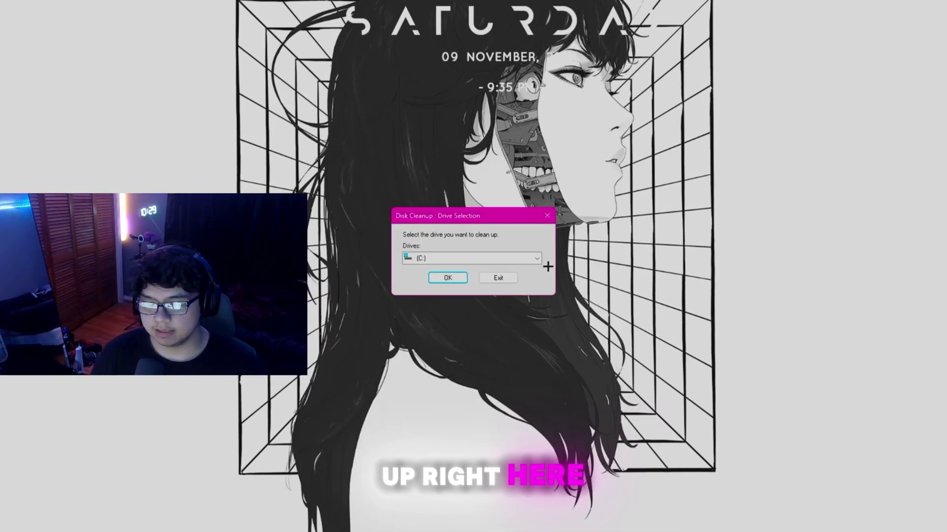
{"action": "left_click", "coordinate": [434, 259]}
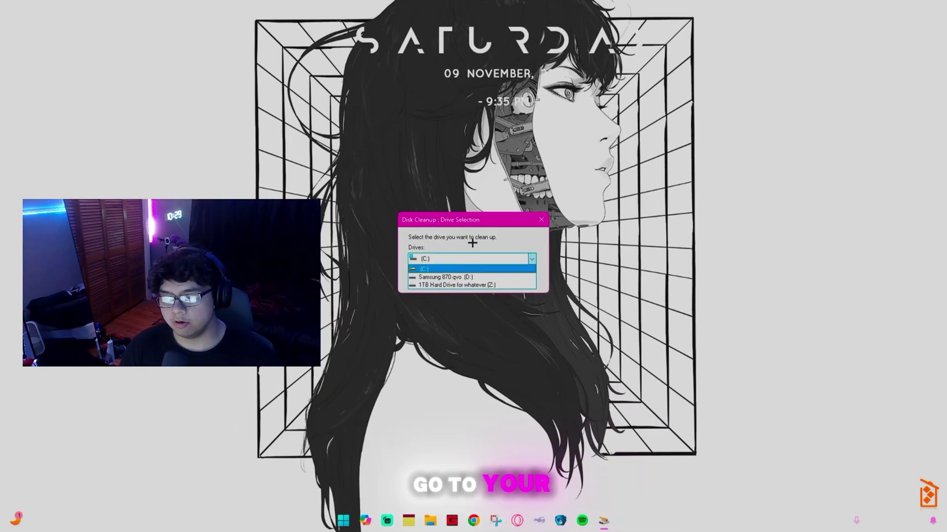
{"action": "left_click", "coordinate": [447, 278]}
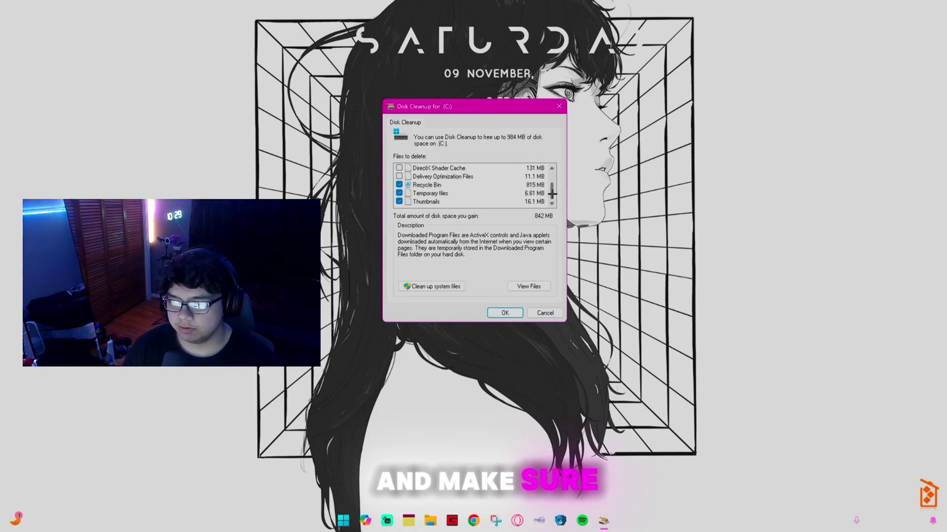
Step: Tick Delivery Optimization Files and DirectX Shader Cache for cleanup
{"action": "left_click", "coordinate": [398, 193]}
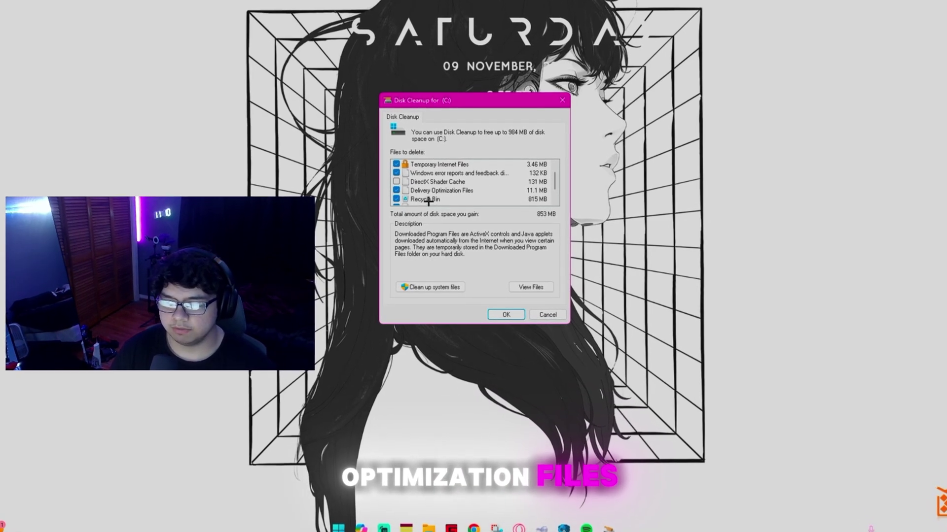
{"action": "left_click", "coordinate": [398, 182]}
{"action": "scroll", "coordinate": [550, 186], "scroll_direction": "down", "scroll_amount": 2}
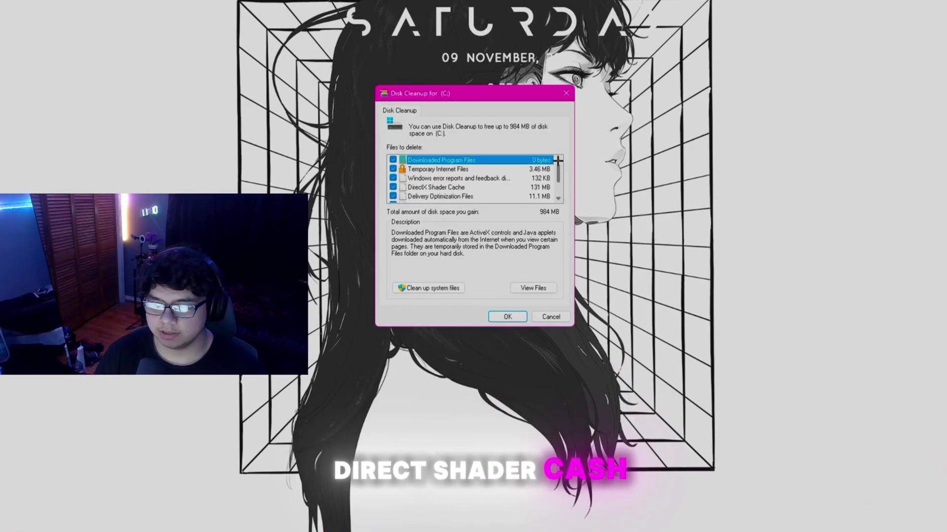
{"action": "scroll", "coordinate": [553, 186], "scroll_direction": "up", "scroll_amount": 2}
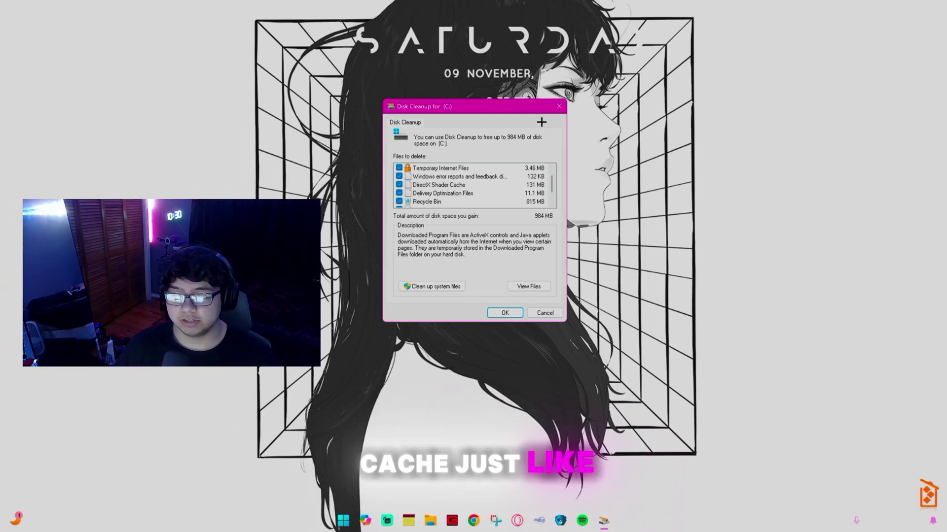
Step: Rescan C: including system files, then permanently delete the selected files
{"action": "left_click", "coordinate": [432, 288]}
{"action": "left_click", "coordinate": [449, 278]}
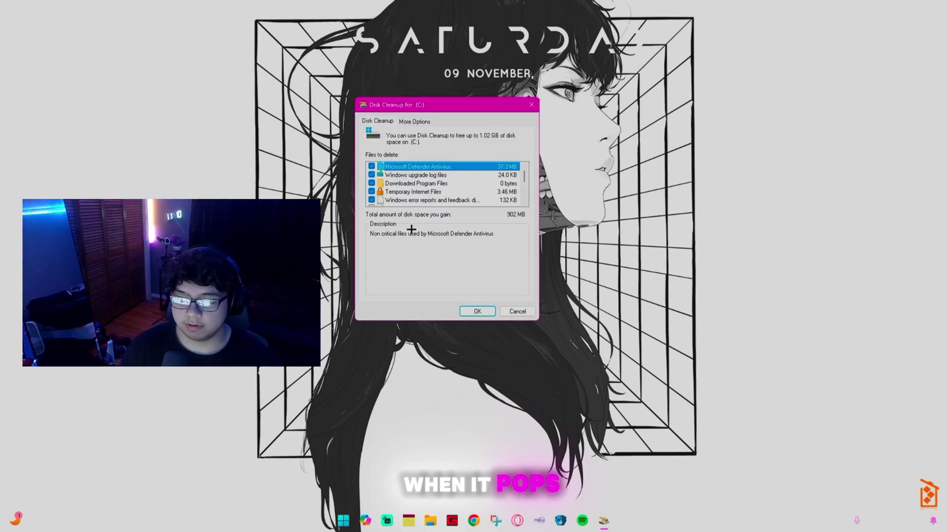
{"action": "left_click", "coordinate": [493, 314]}
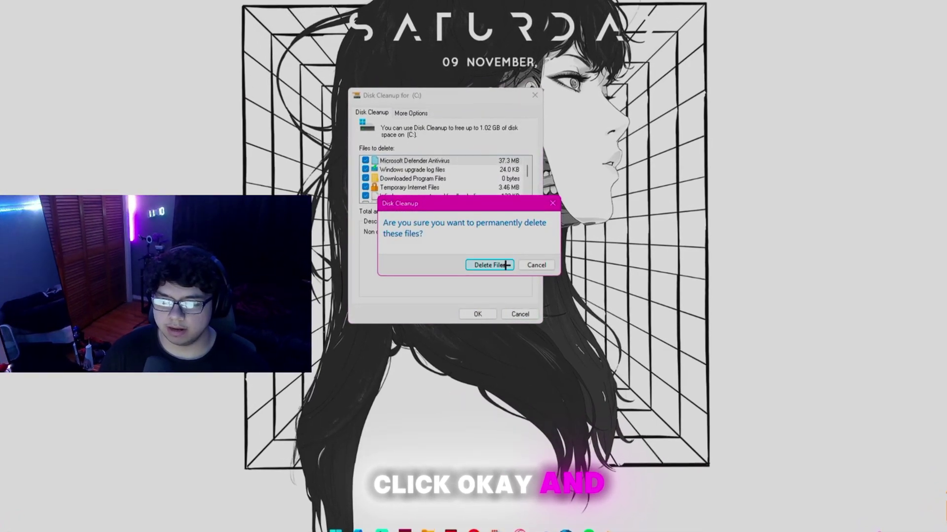
{"action": "left_click", "coordinate": [505, 265]}
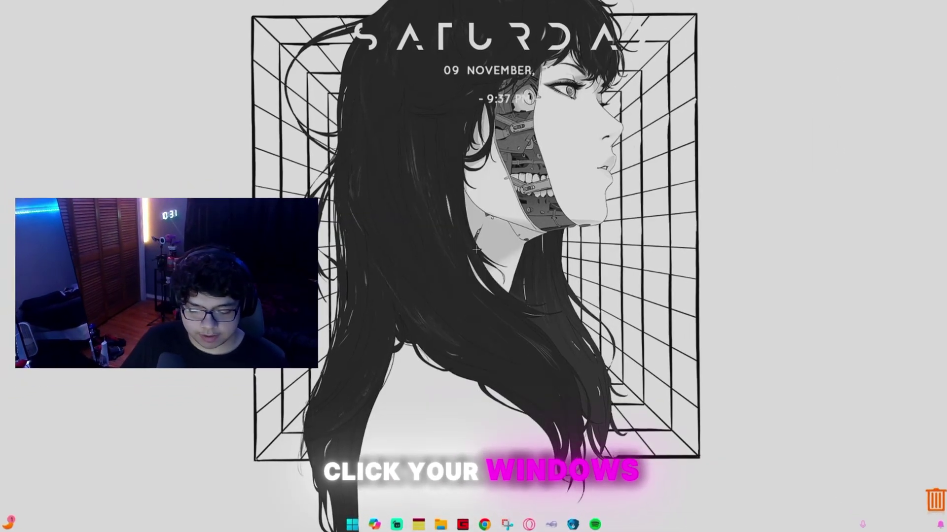
Step: Open the local Temp folder from a Start menu search
{"action": "key", "text": "super"}
{"action": "type", "text": "%appdata%"}
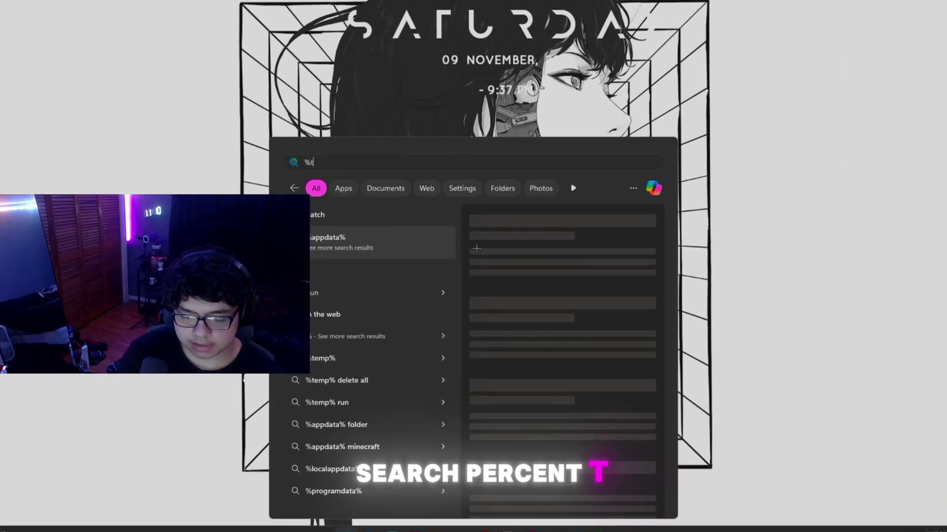
{"action": "type", "text": "emp%"}
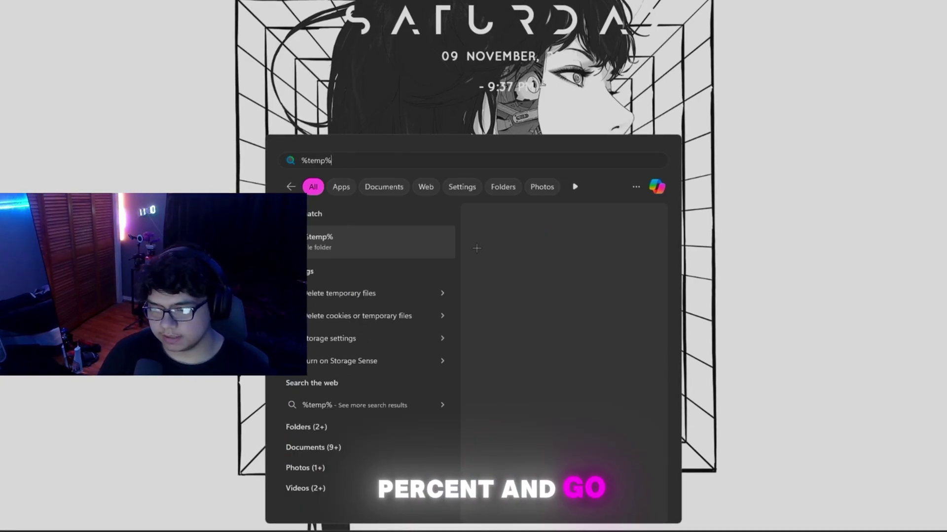
{"action": "left_click", "coordinate": [350, 247]}
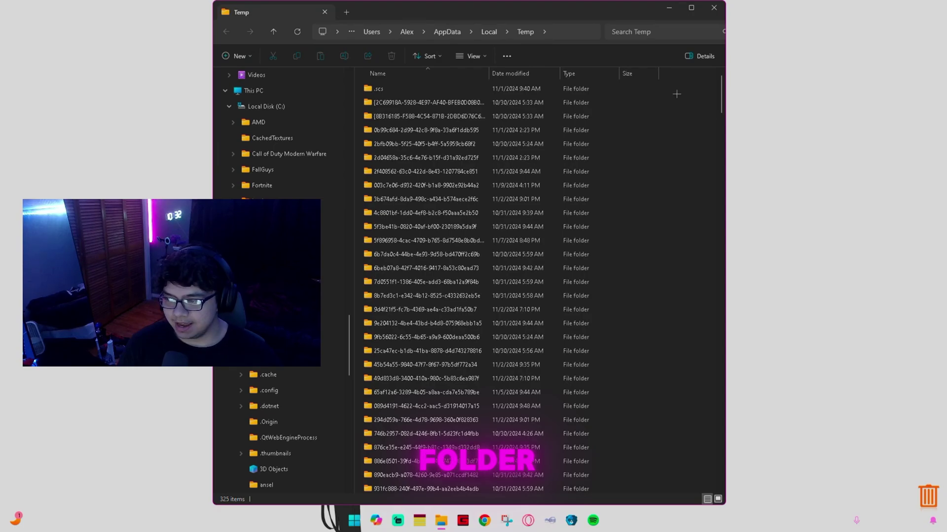
Step: Recycle all Temp items, skipping every in-use file, and close the window
{"action": "left_click_drag", "start_coordinate": [634, 95], "coordinate": [469, 513]}
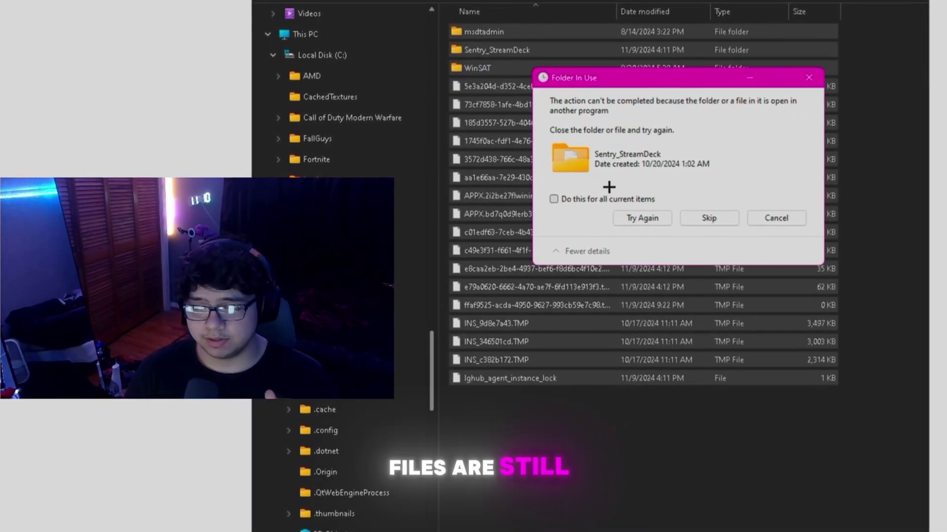
{"action": "left_click", "coordinate": [571, 197]}
{"action": "left_click", "coordinate": [712, 217]}
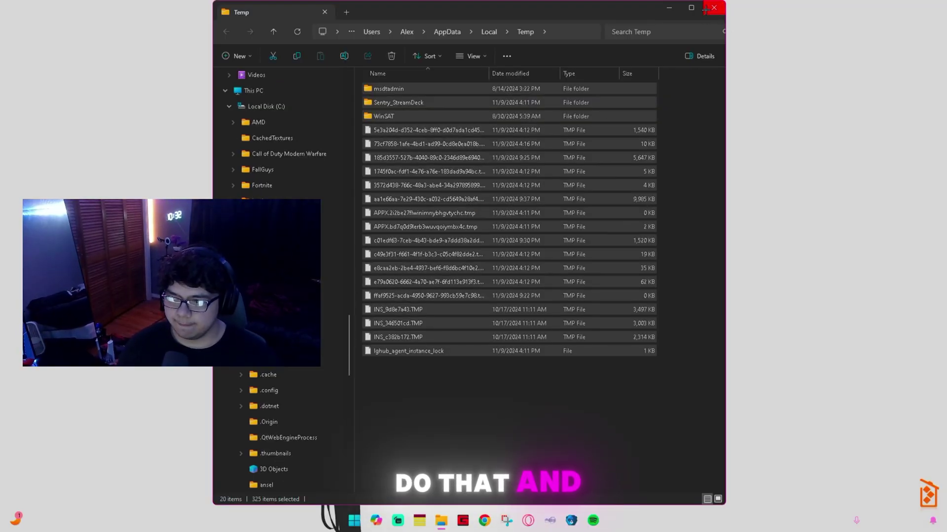
{"action": "left_click", "coordinate": [706, 9]}
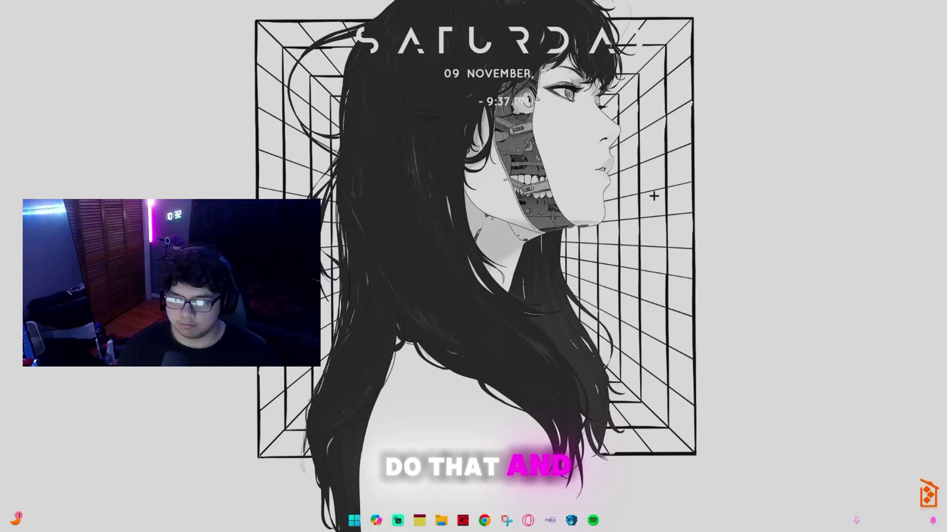
Step: Open the Recycle Bin, permanently empty its 1,959 Temp items, and close it
{"action": "key", "text": "super"}
{"action": "type", "text": "recy"}
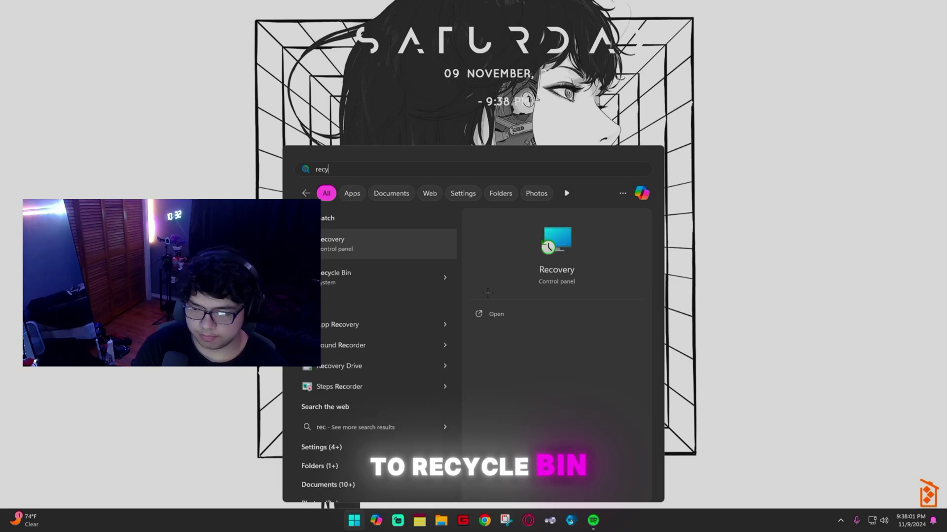
{"action": "key", "text": "Return"}
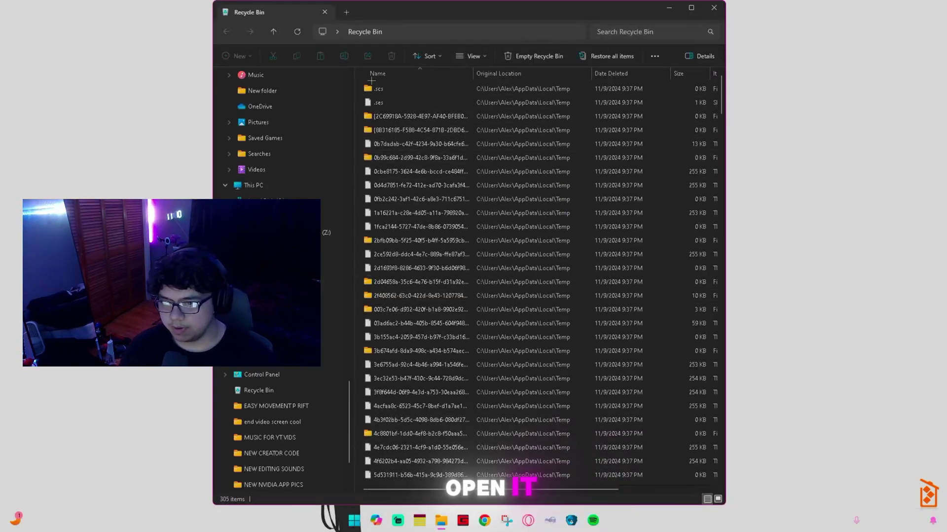
{"action": "left_click", "coordinate": [534, 56]}
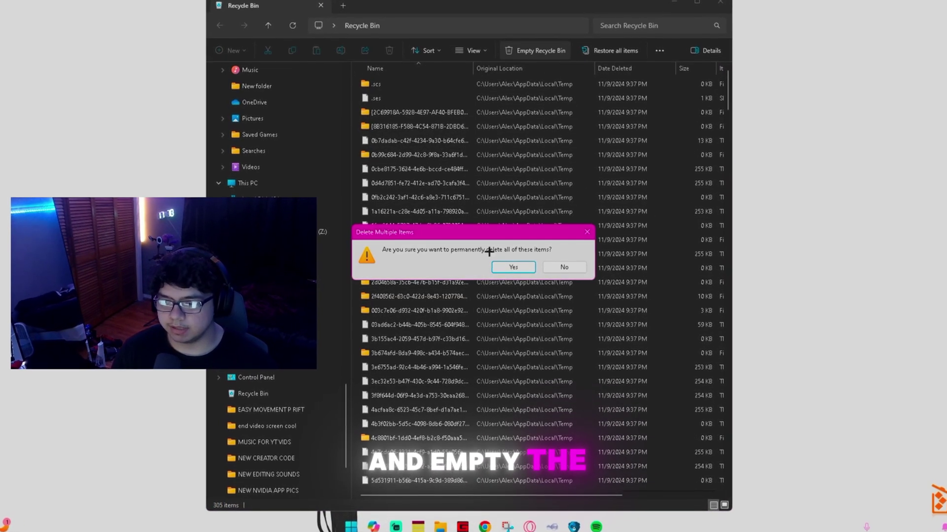
{"action": "left_click", "coordinate": [515, 267]}
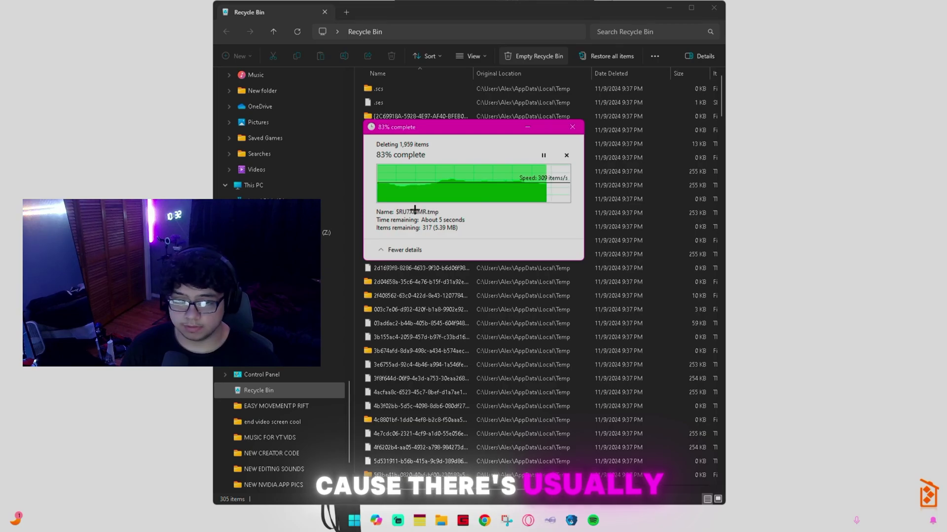
{"action": "left_click", "coordinate": [714, 7]}
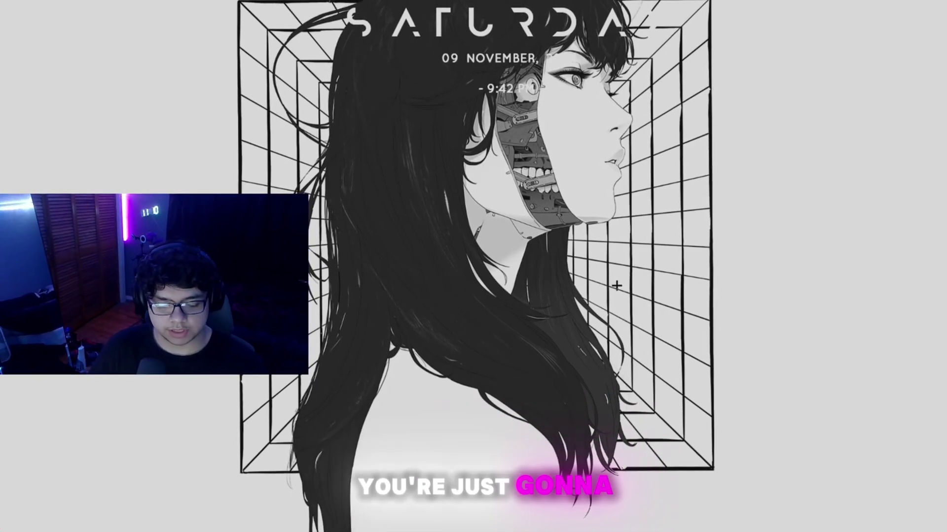
Step: Open the %localappdata% folder from a Start menu search
{"action": "key", "text": "super"}
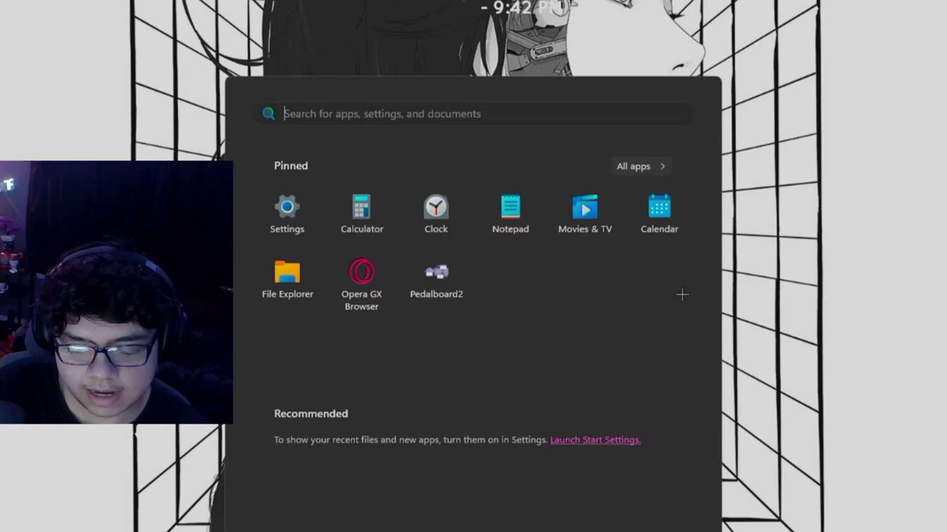
{"action": "type", "text": "%appdata%"}
{"action": "key", "text": "BackSpace"}
{"action": "key", "text": "BackSpace"}
{"action": "key", "text": "BackSpace"}
{"action": "key", "text": "BackSpace"}
{"action": "key", "text": "BackSpace"}
{"action": "key", "text": "BackSpace"}
{"action": "key", "text": "BackSpace"}
{"action": "key", "text": "BackSpace"}
{"action": "type", "text": "locala"}
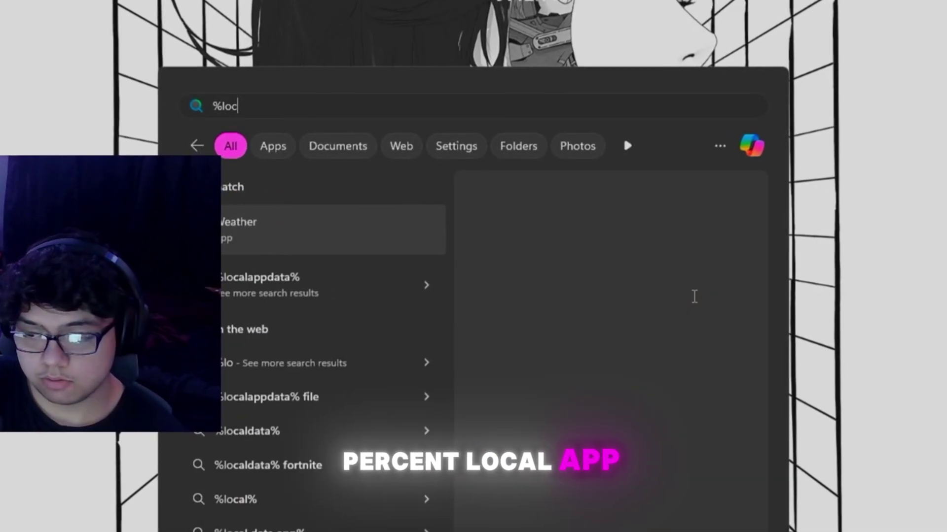
{"action": "type", "text": "ppdata"}
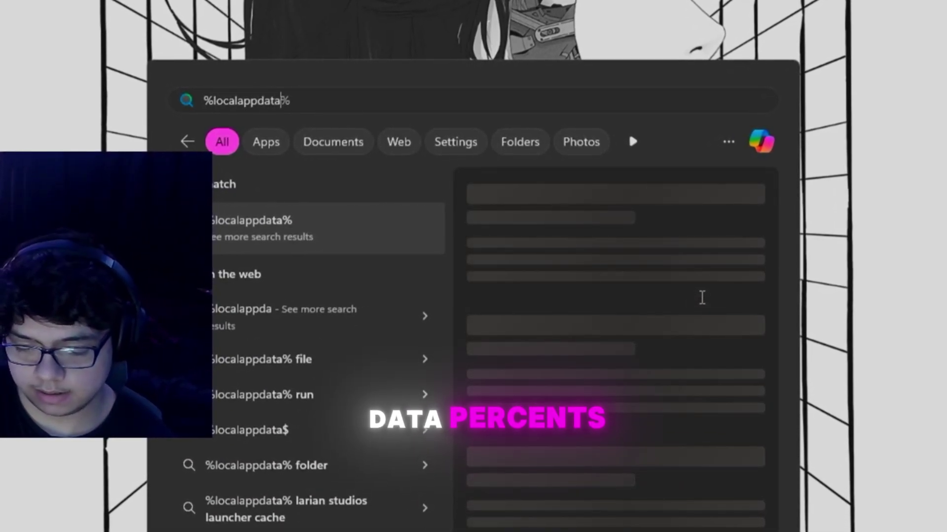
{"action": "type", "text": "%"}
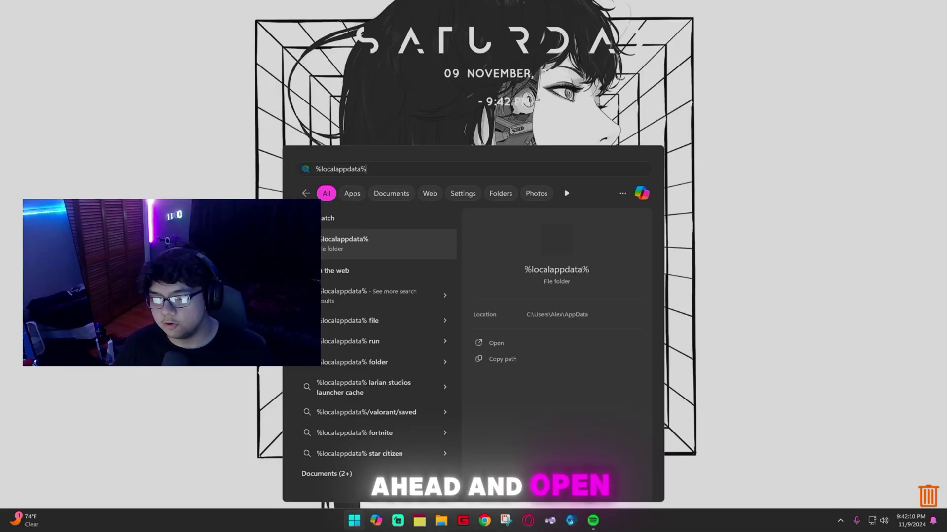
{"action": "left_click", "coordinate": [346, 244]}
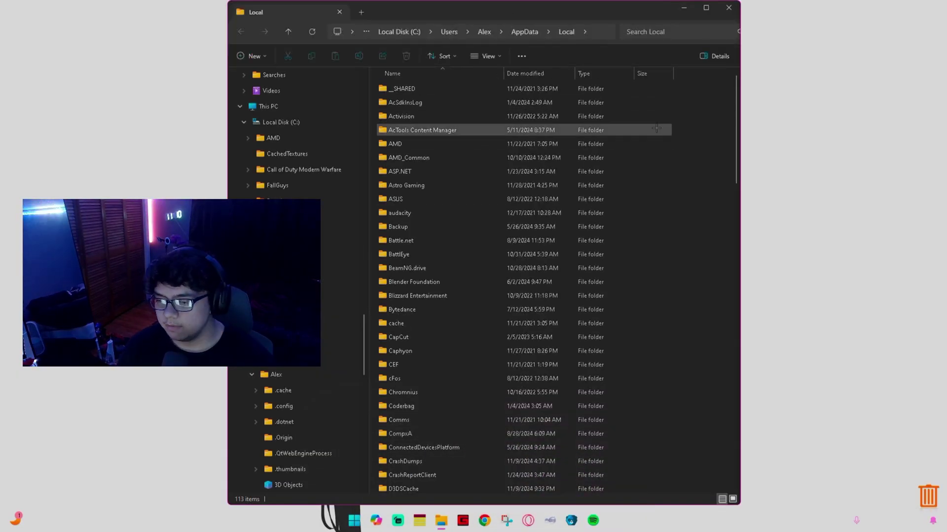
{"action": "left_click_drag", "start_coordinate": [732, 120], "coordinate": [720, 212]}
{"action": "scroll", "coordinate": [720, 212], "scroll_direction": "down", "scroll_amount": 5}
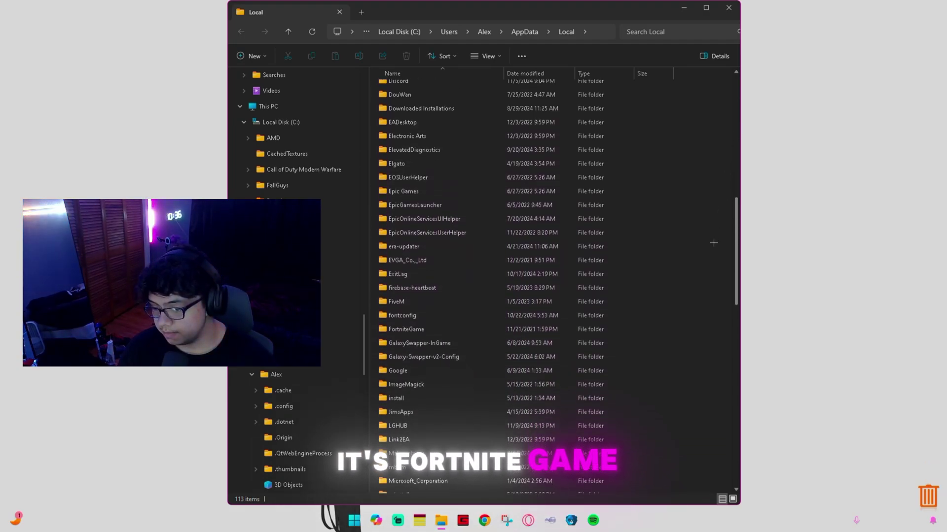
Step: Go to FortniteGame\Saved\Config\WindowsClient, view GameUserSettings.ini in Notepad, then close Notepad
{"action": "double_click", "coordinate": [432, 253]}
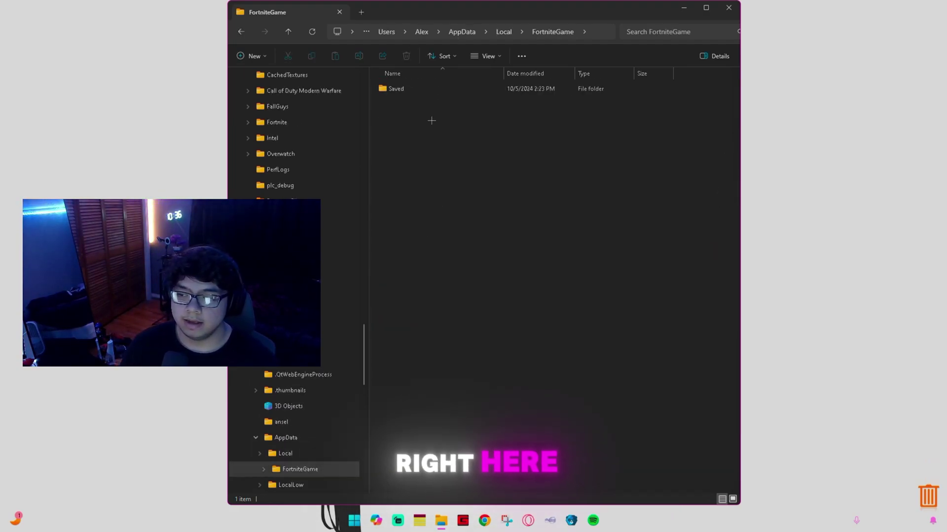
{"action": "double_click", "coordinate": [411, 90]}
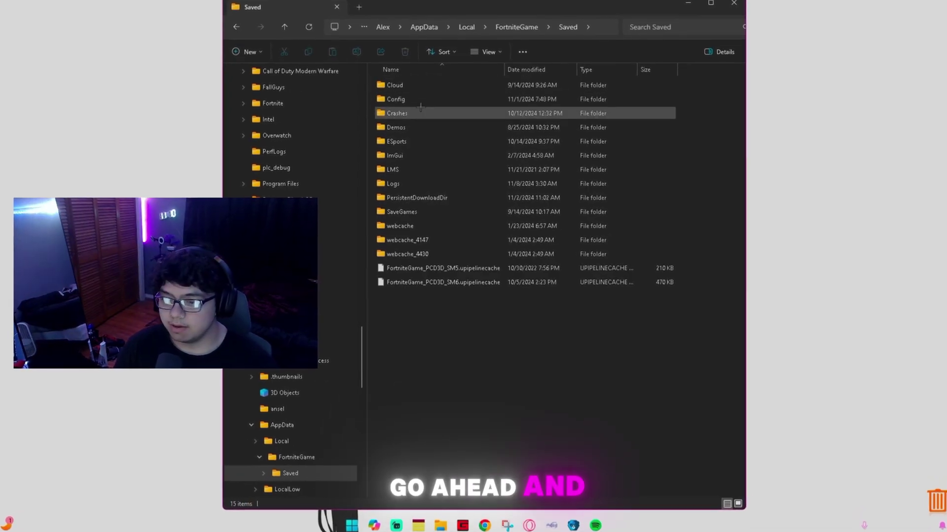
{"action": "double_click", "coordinate": [416, 100]}
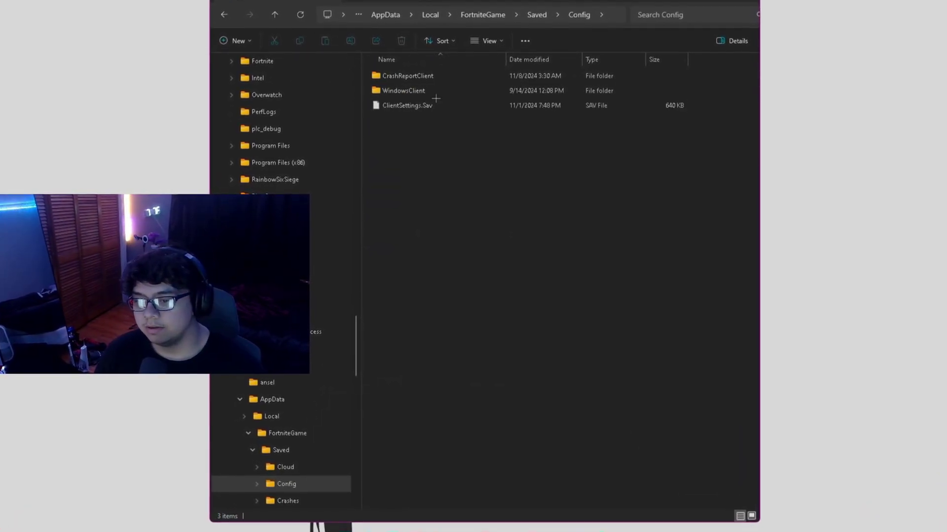
{"action": "double_click", "coordinate": [433, 97]}
{"action": "left_click", "coordinate": [428, 132]}
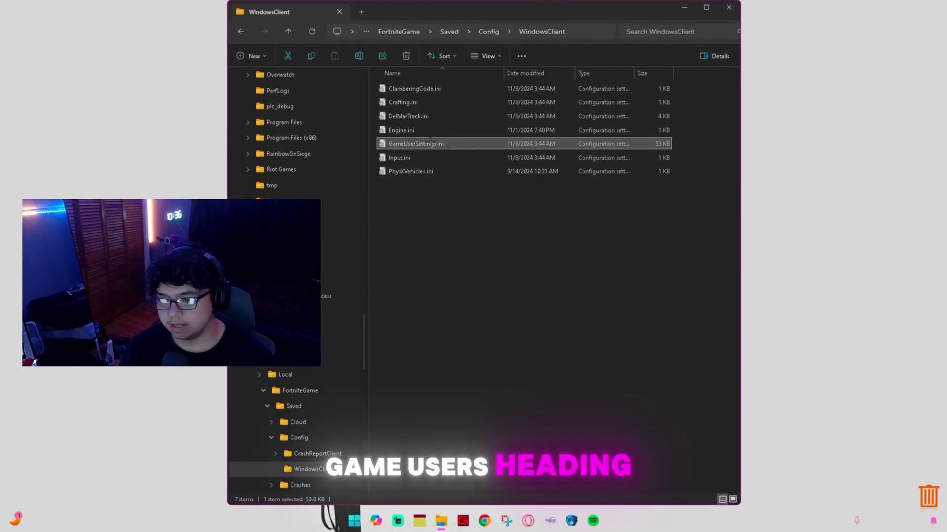
{"action": "double_click", "coordinate": [431, 143]}
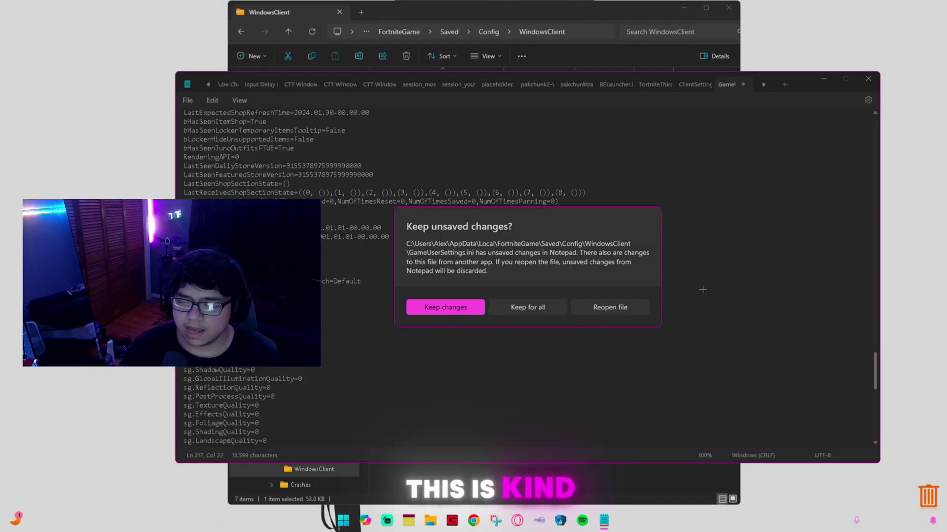
{"action": "mouse_move", "coordinate": [604, 520]}
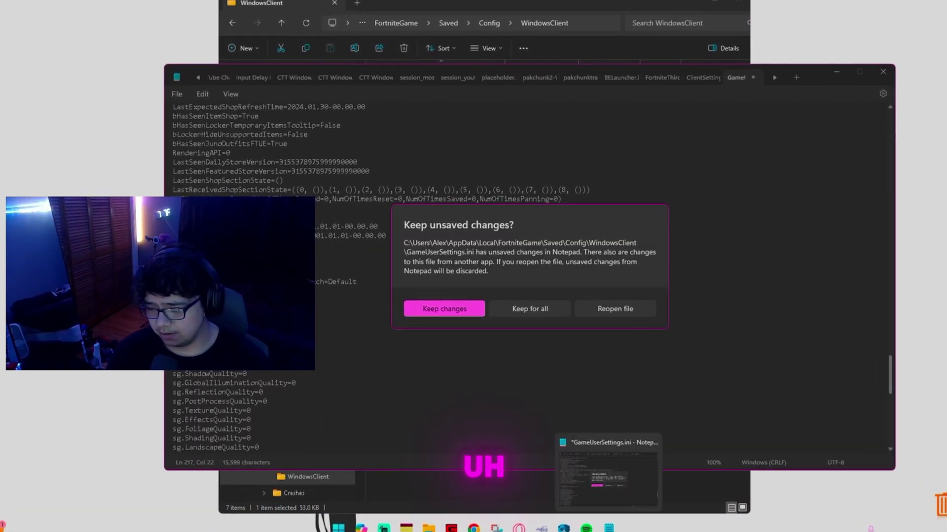
{"action": "left_click", "coordinate": [647, 456]}
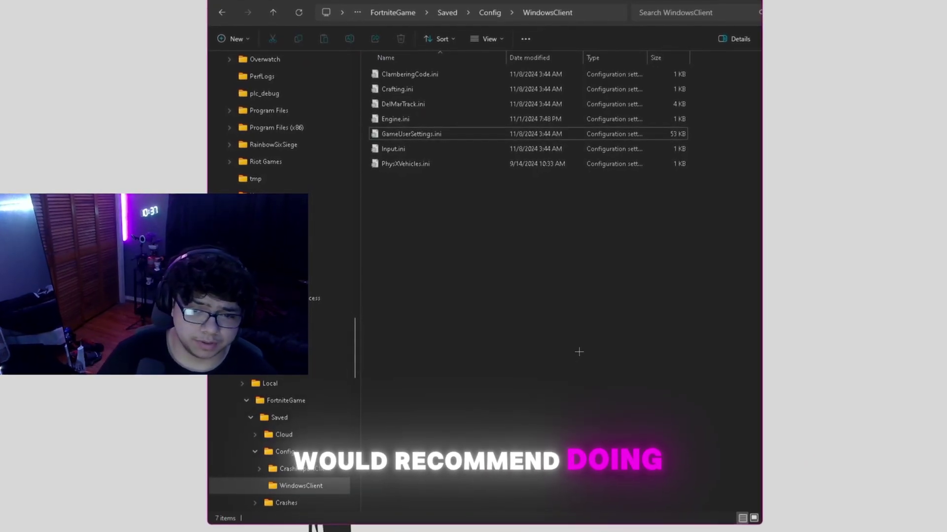